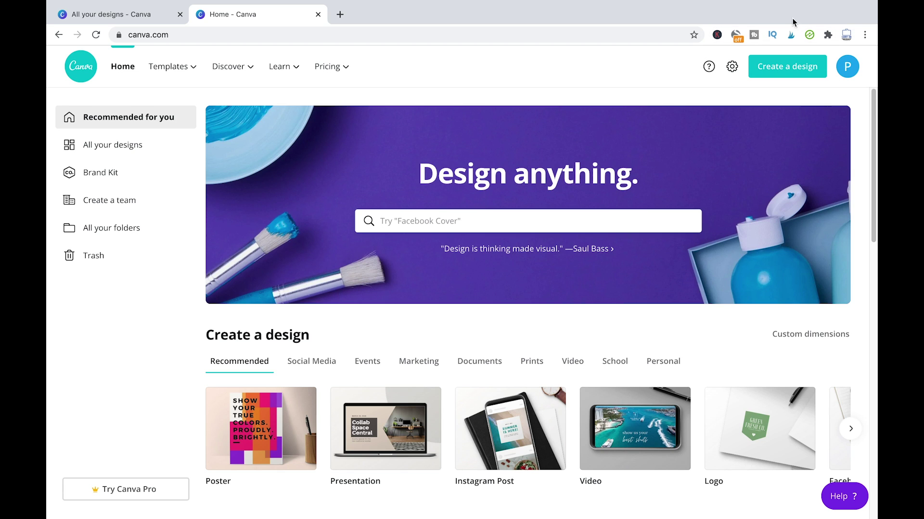
Start a new custom-size design of 1280 × 720 px
click(787, 66)
click(688, 125)
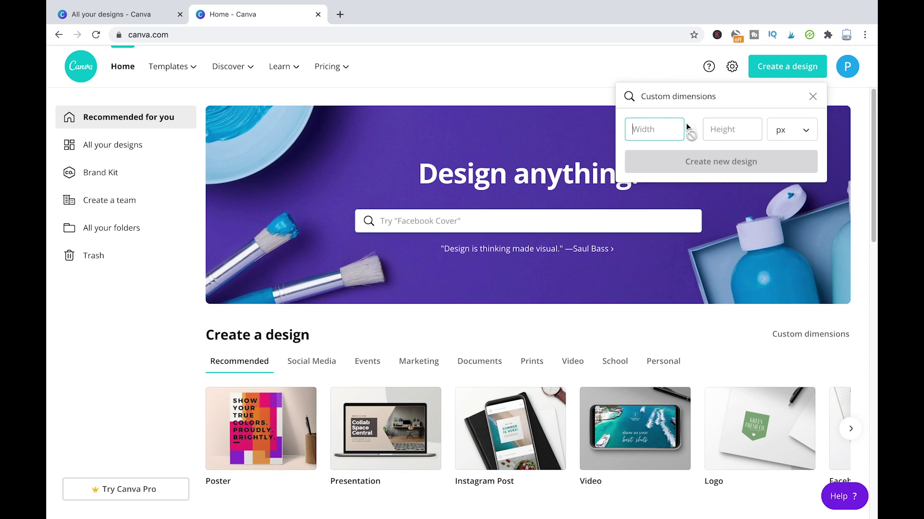
text(480)
key(BackSpace)
key(BackSpace)
key(BackSpace)
text(1280)
key(Tab)
text(7)
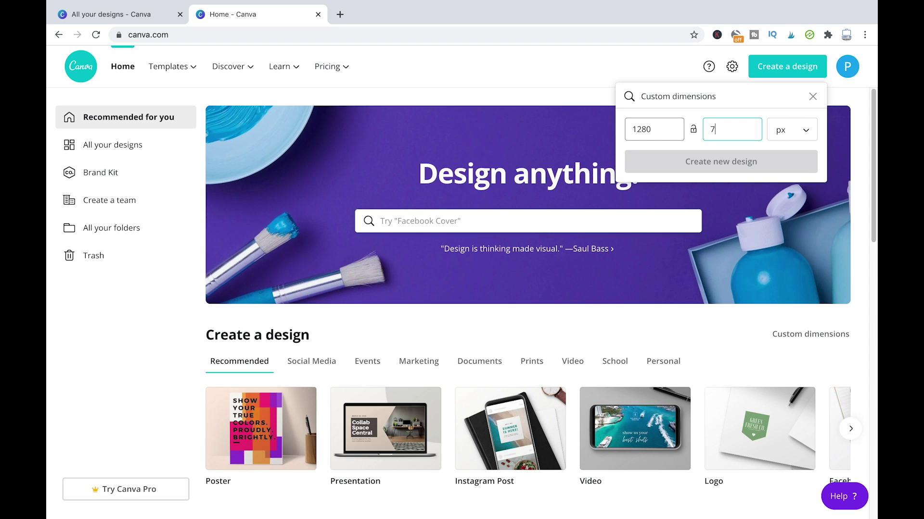
text(20)
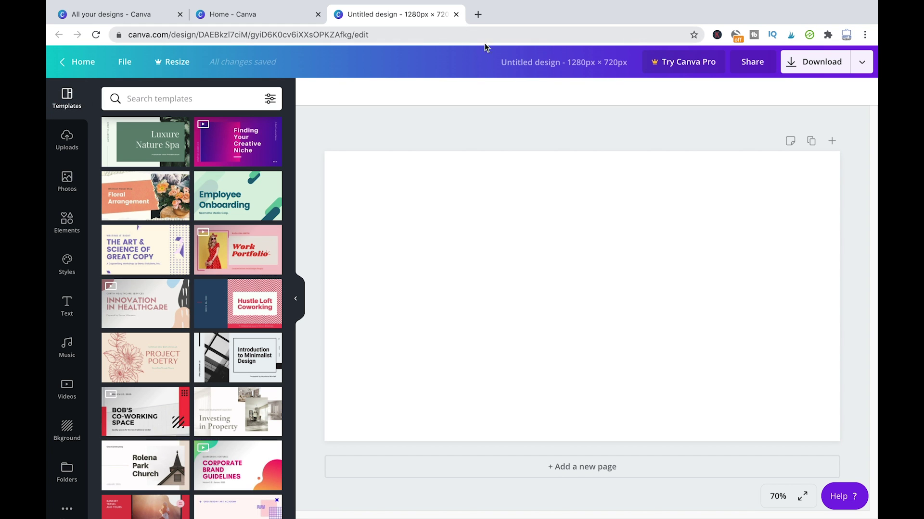
Rename the design to 'Add Music to Canva Project'
click(539, 68)
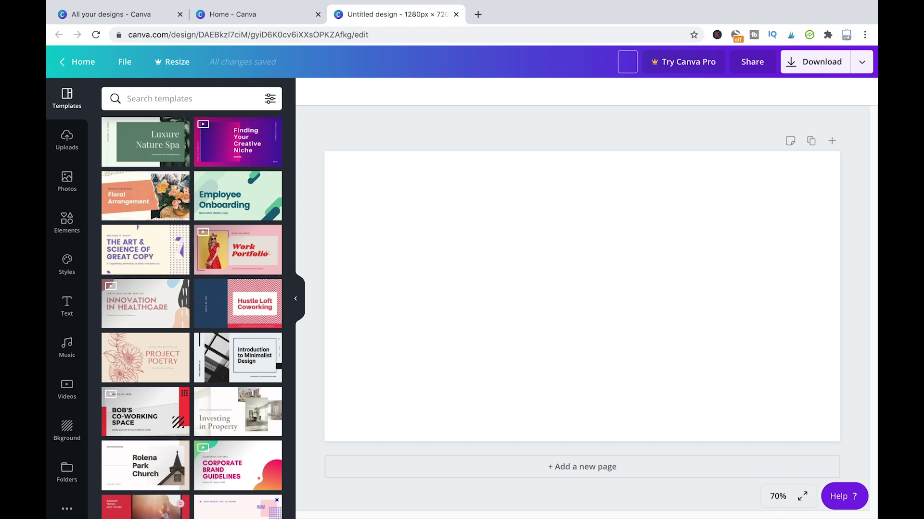
text(Add Music to Canva)
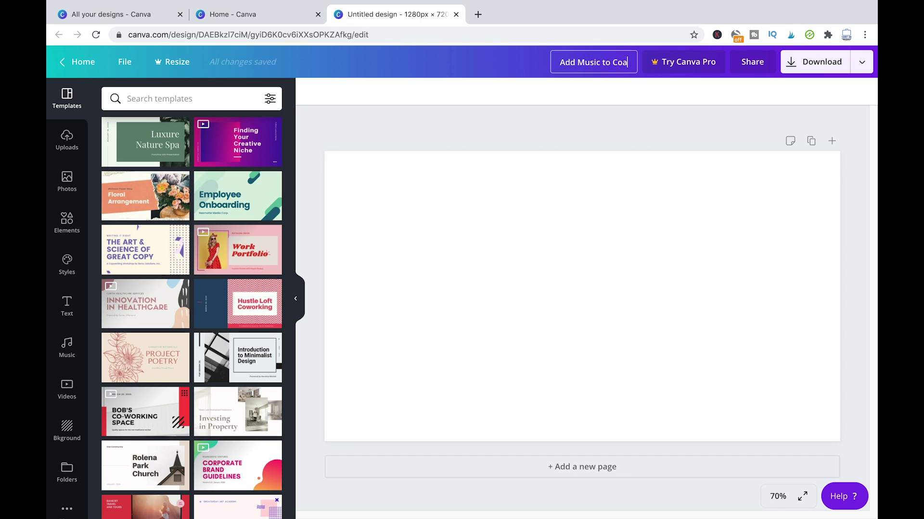
text( Project)
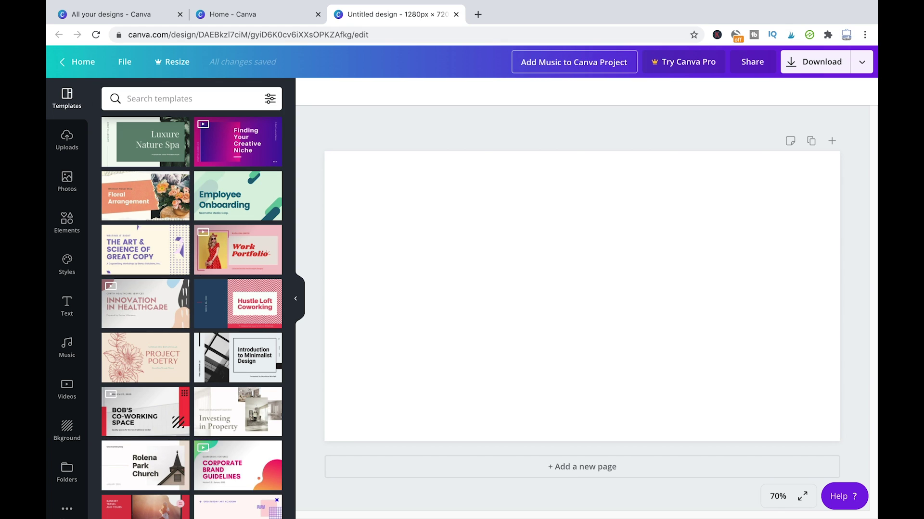
key(Return)
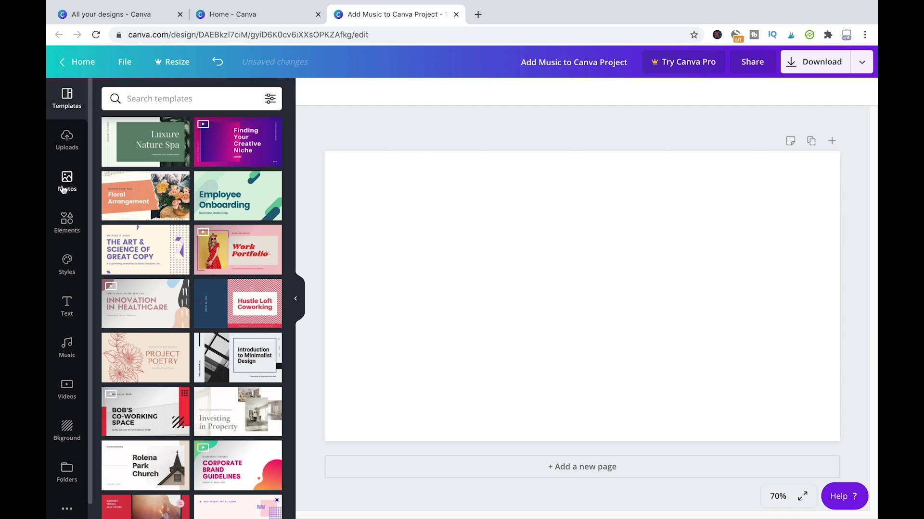
Place the palm-trees stock photo on the page and set it as the background
click(67, 182)
scroll(233, 325, down, 2)
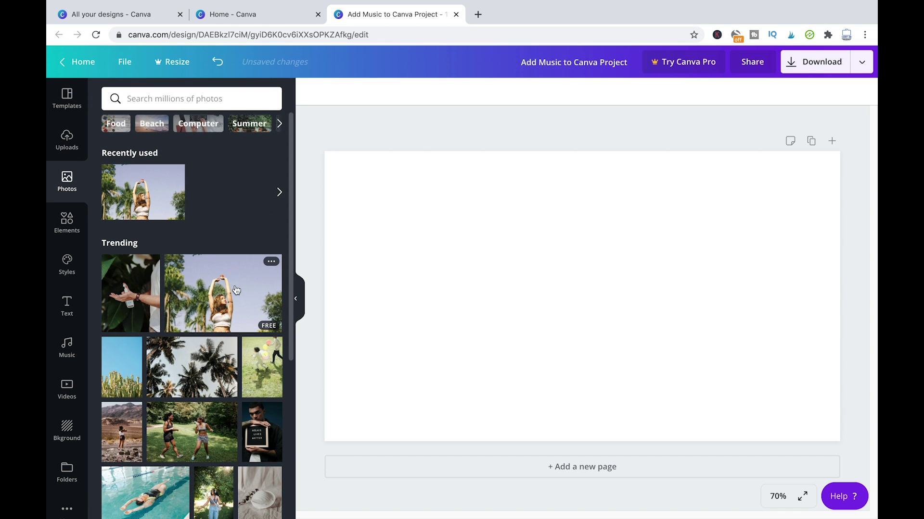
scroll(233, 325, down, 2)
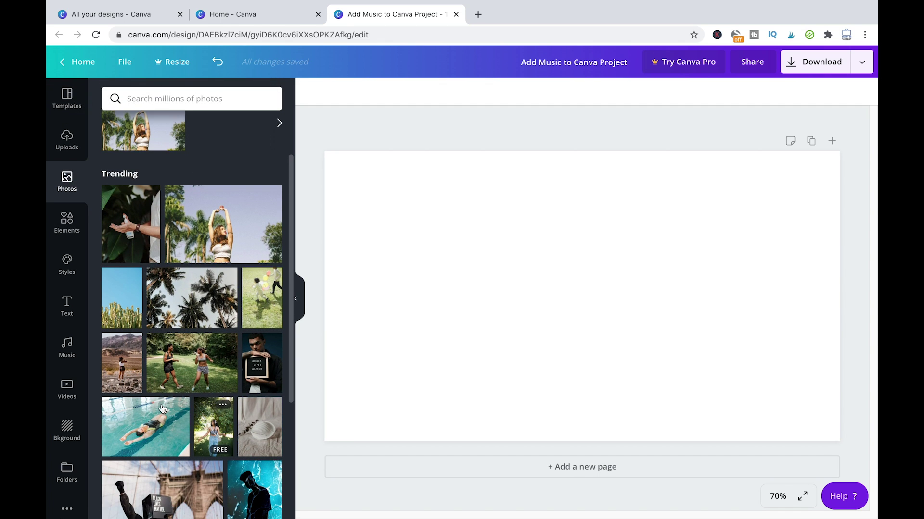
drag(202, 307, 432, 202)
right_click(526, 241)
click(553, 469)
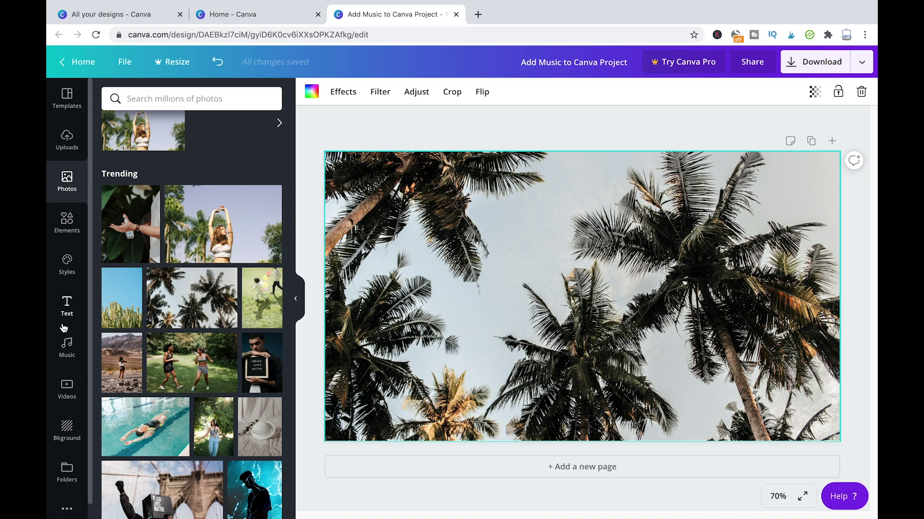
Filter the music library to free tracks and add Nostalgic Piano to the design
click(68, 353)
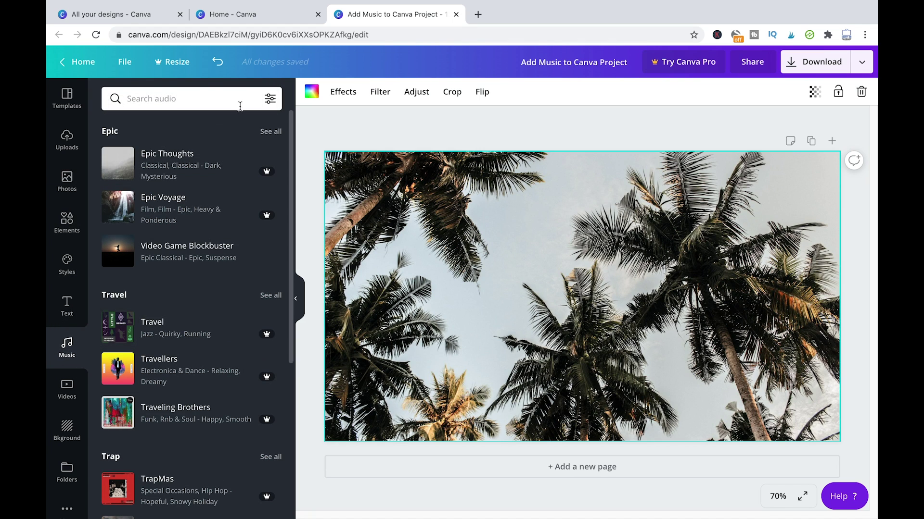
click(270, 99)
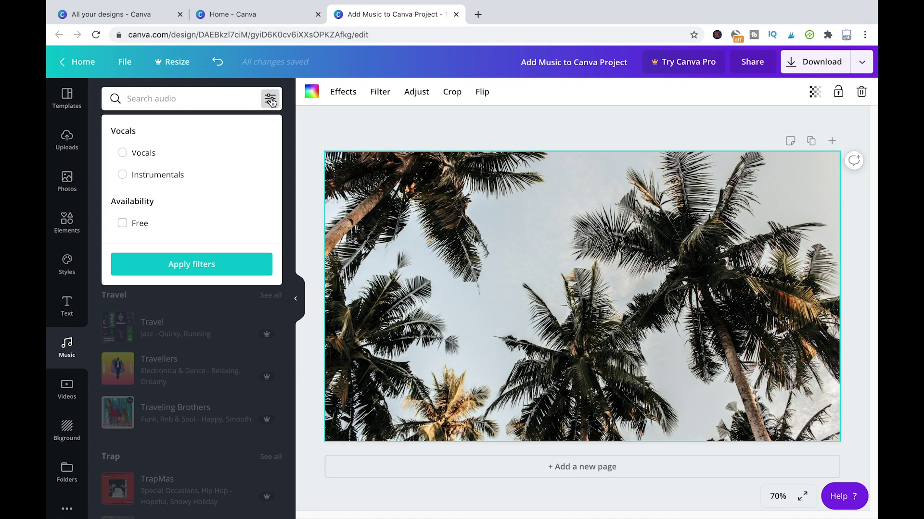
click(122, 224)
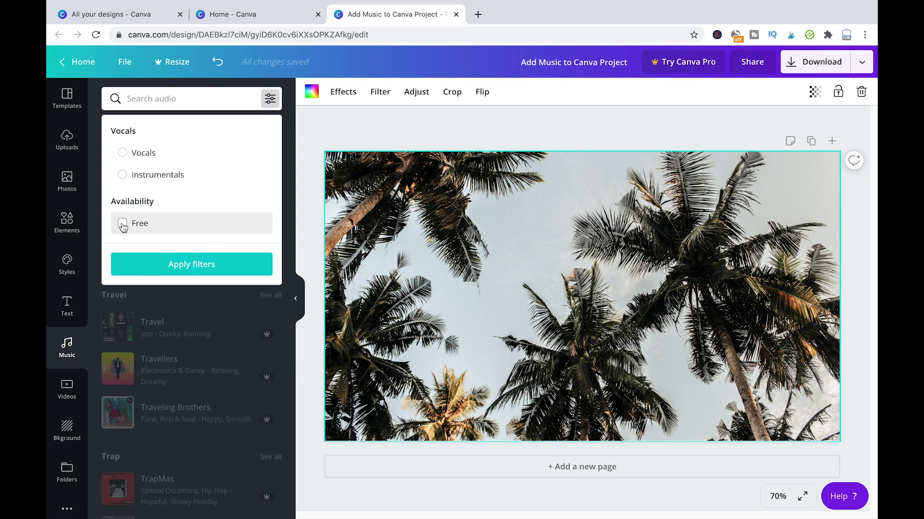
click(179, 271)
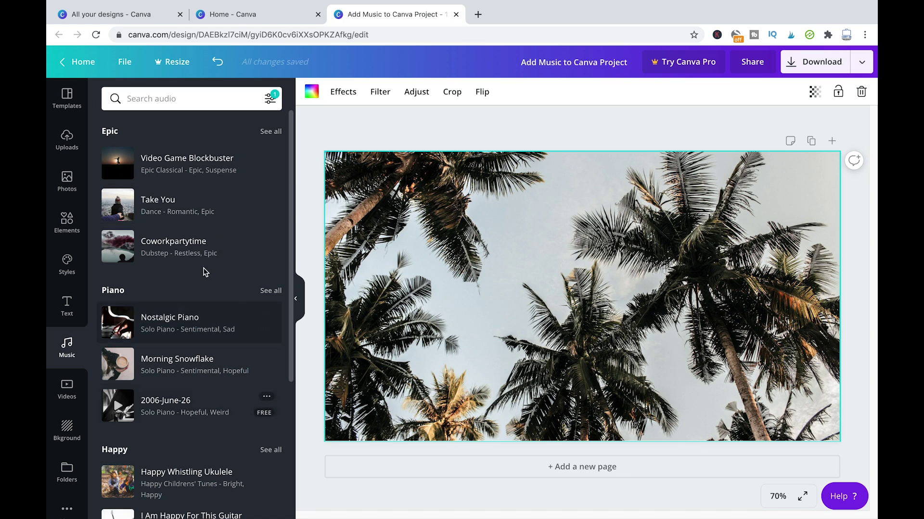
scroll(226, 254, down, 1)
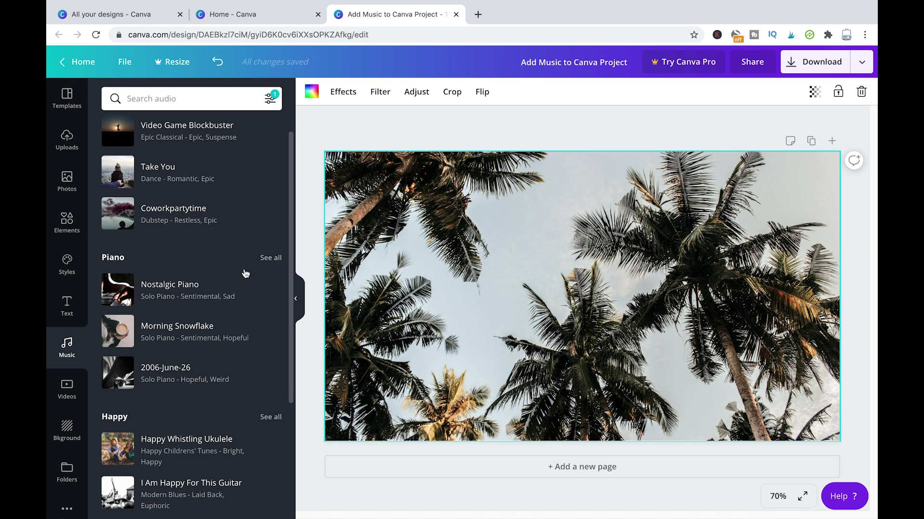
drag(164, 297, 510, 260)
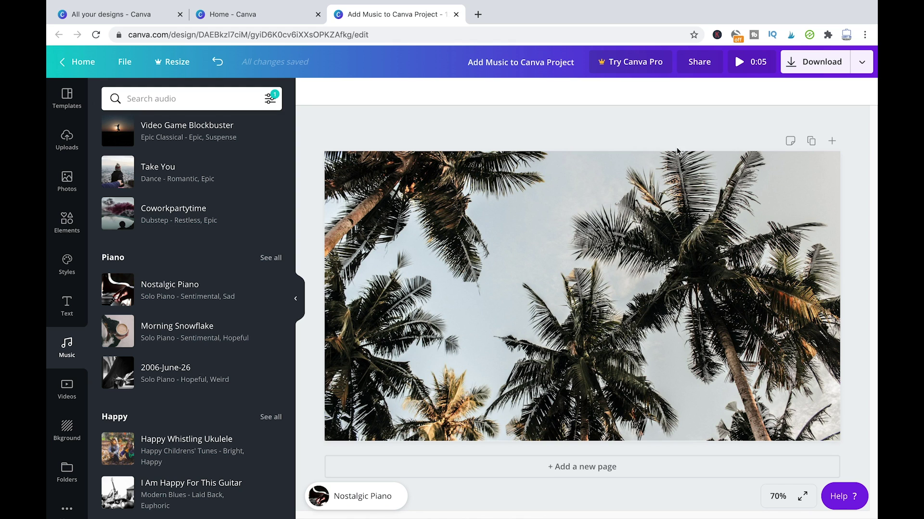
click(737, 60)
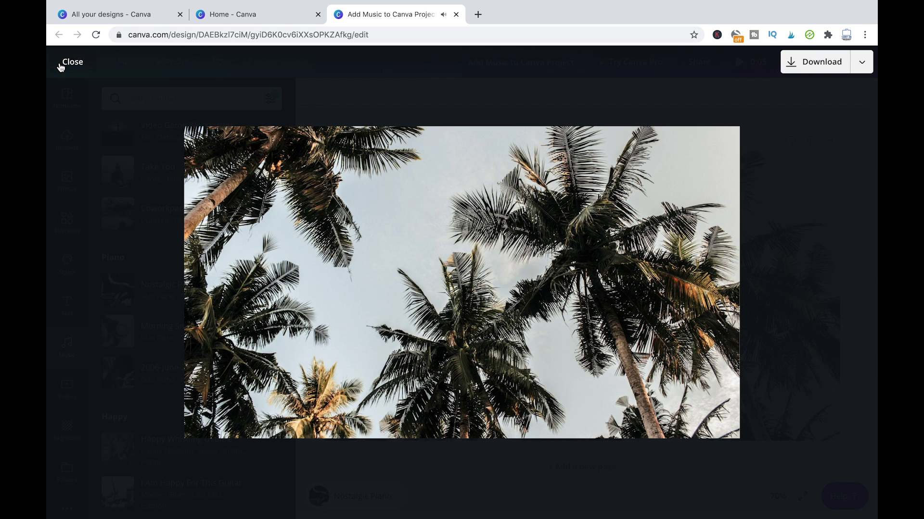
click(60, 68)
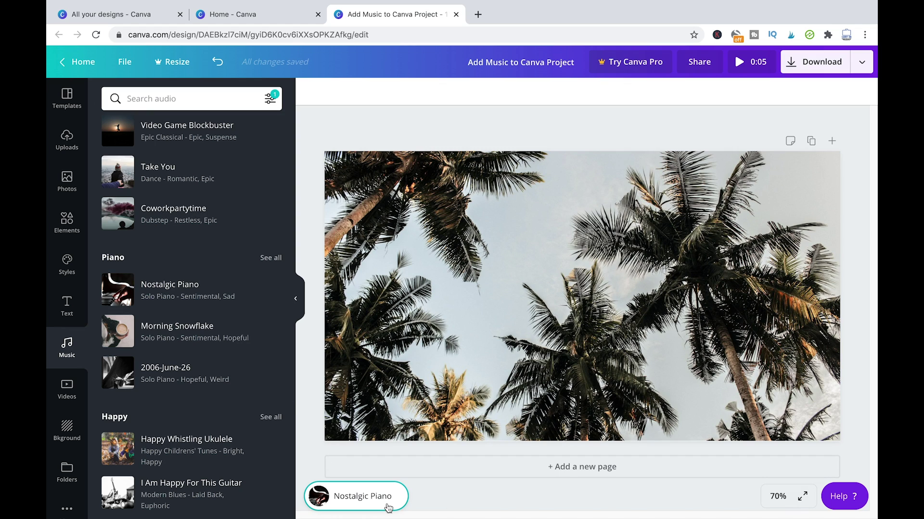
Pause Nostalgic Piano, shift its playing section to around 36s, and show its volume (100)
click(360, 497)
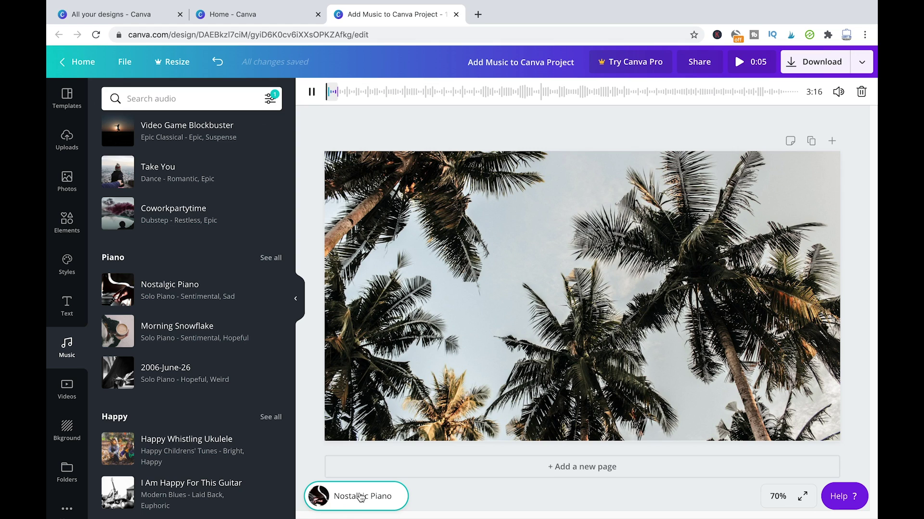
click(311, 92)
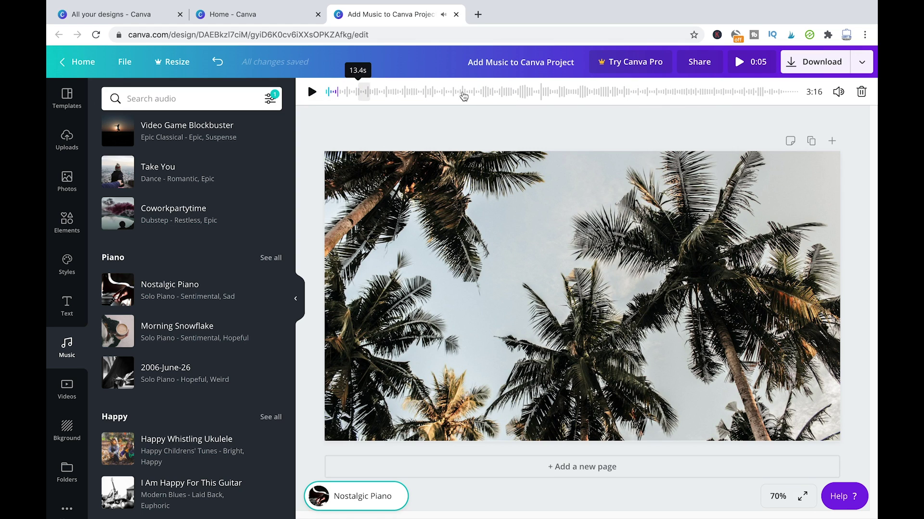
drag(337, 91, 431, 99)
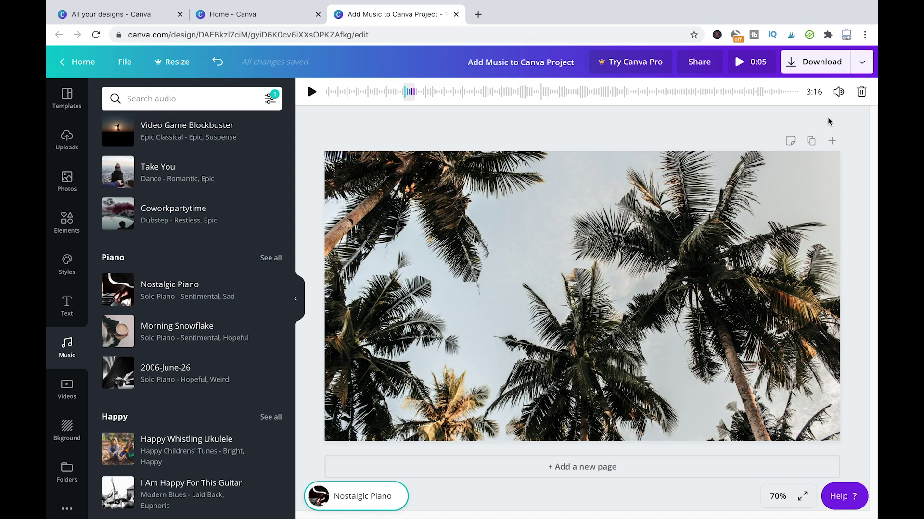
click(836, 97)
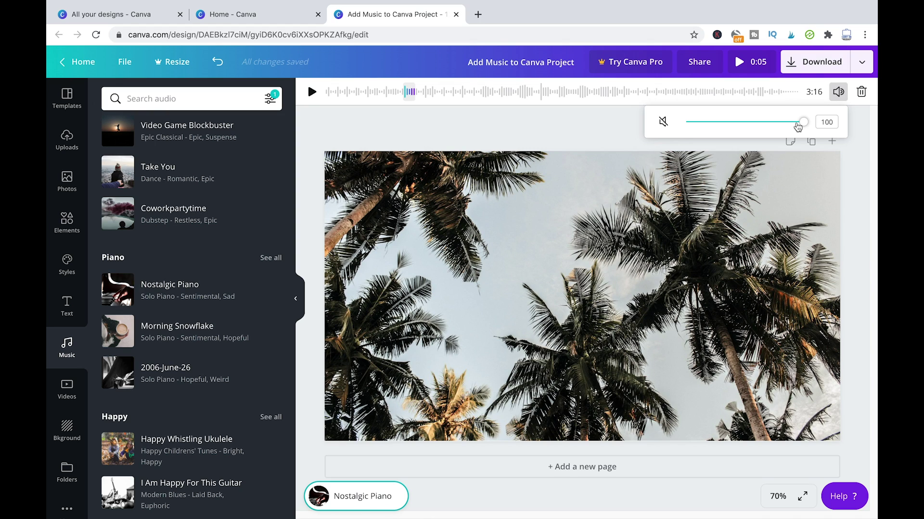
Deselect the Nostalgic Piano track, closing its volume and playback controls
click(769, 146)
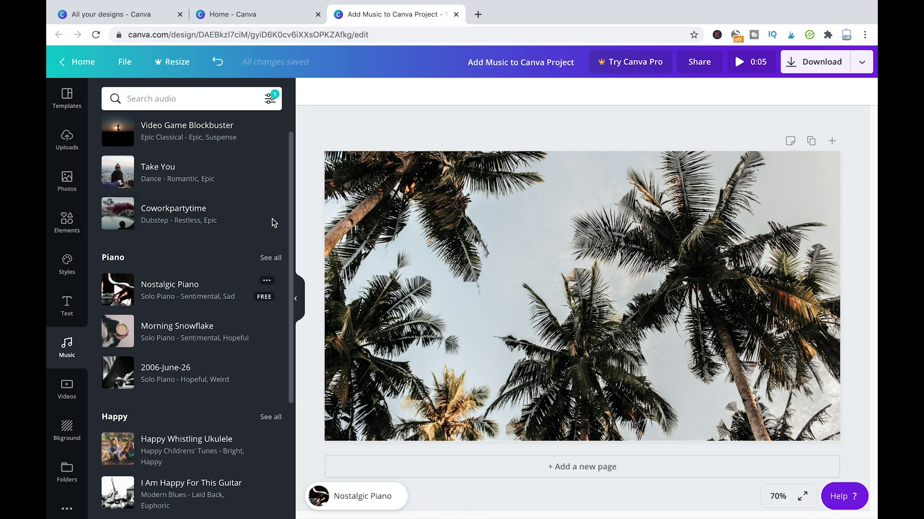
scroll(272, 223, down, 5)
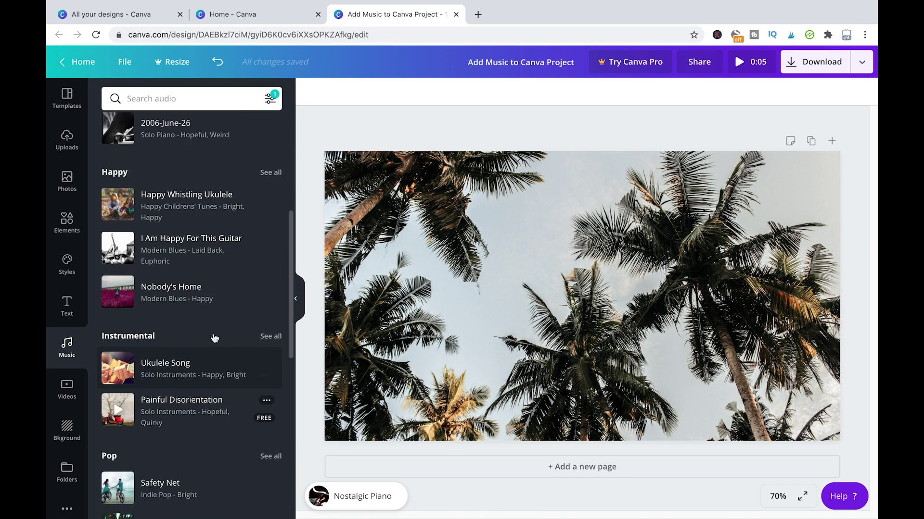
scroll(215, 338, up, 6)
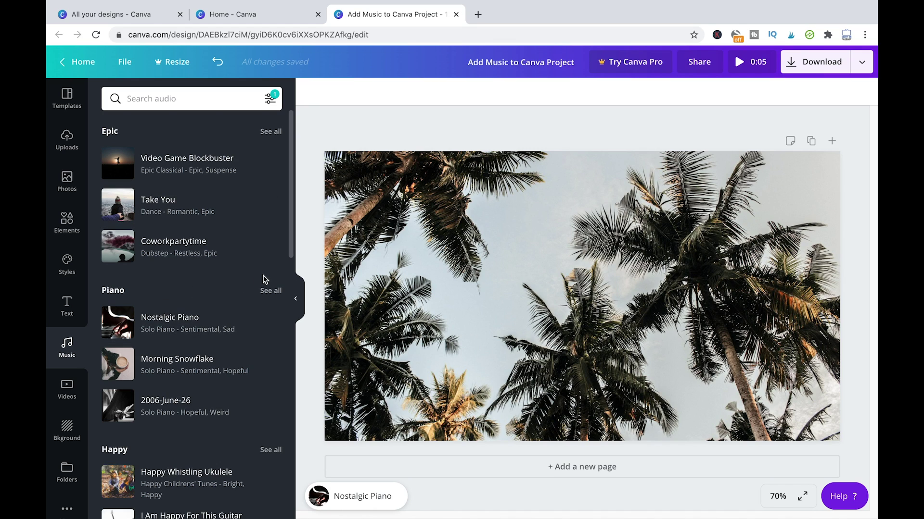
Swap the palm-tree photo for the pink bokeh video, paused, with transparency lowered to 0
click(437, 266)
key(Delete)
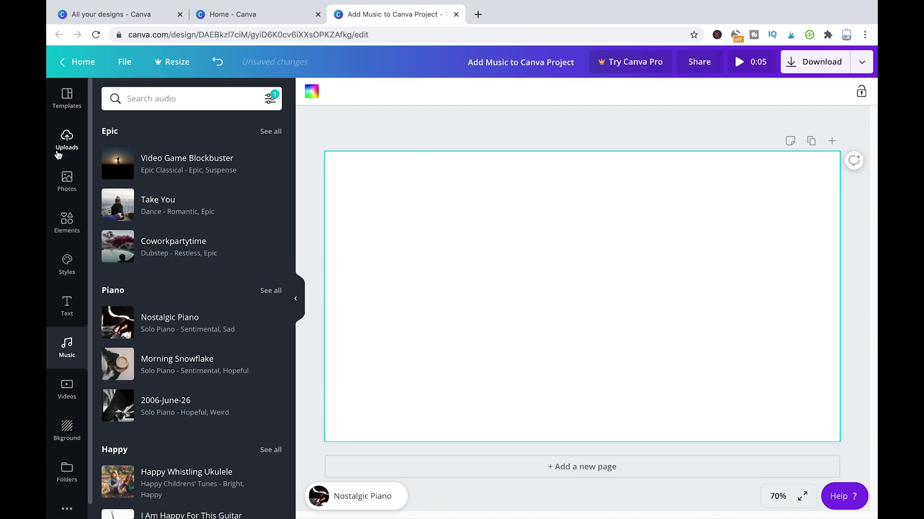
click(66, 391)
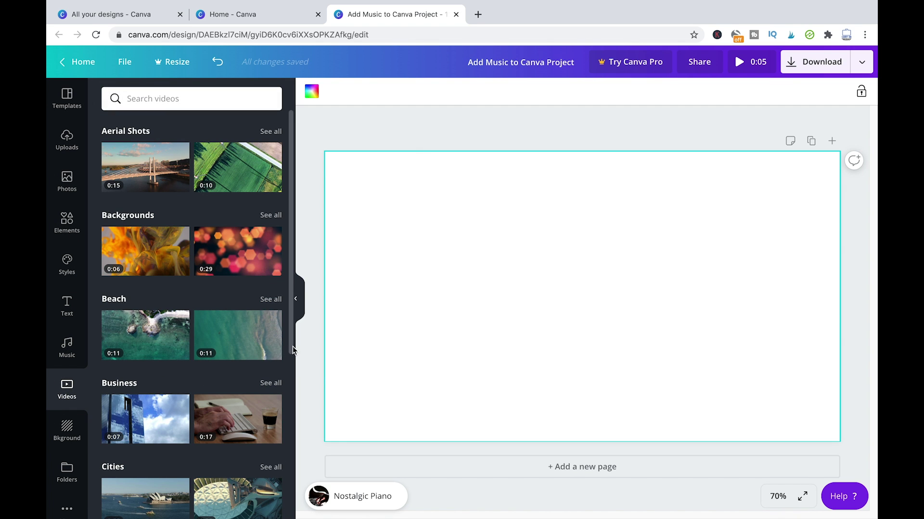
drag(268, 268, 428, 200)
click(586, 282)
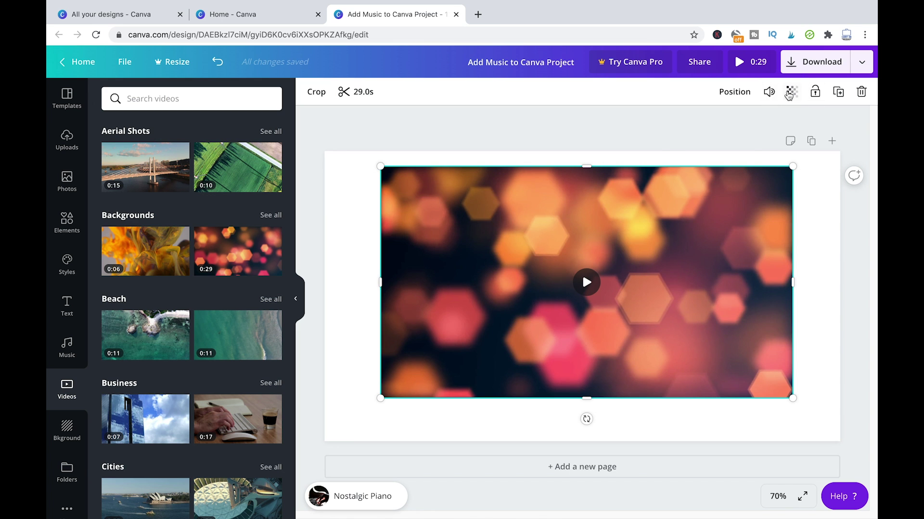
click(789, 96)
drag(758, 124, 685, 124)
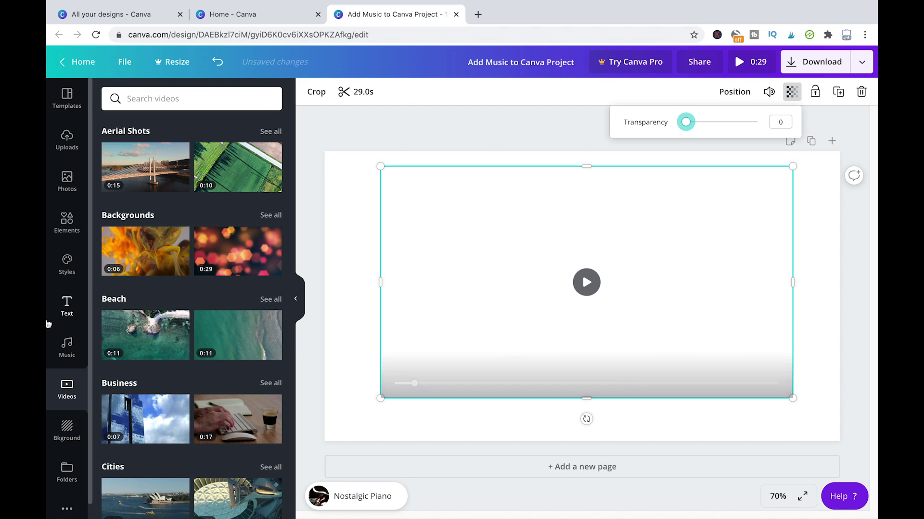
Apply the white marble background to page 1 and add a second page
click(67, 430)
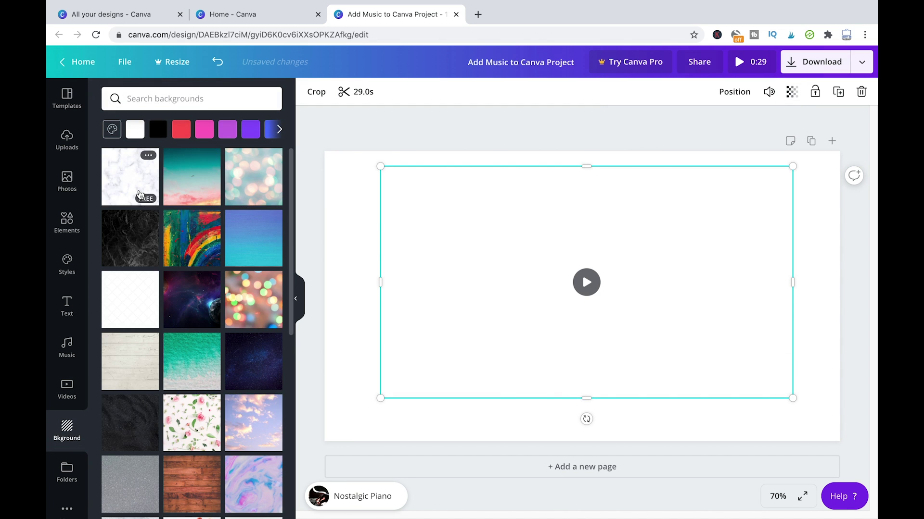
click(139, 198)
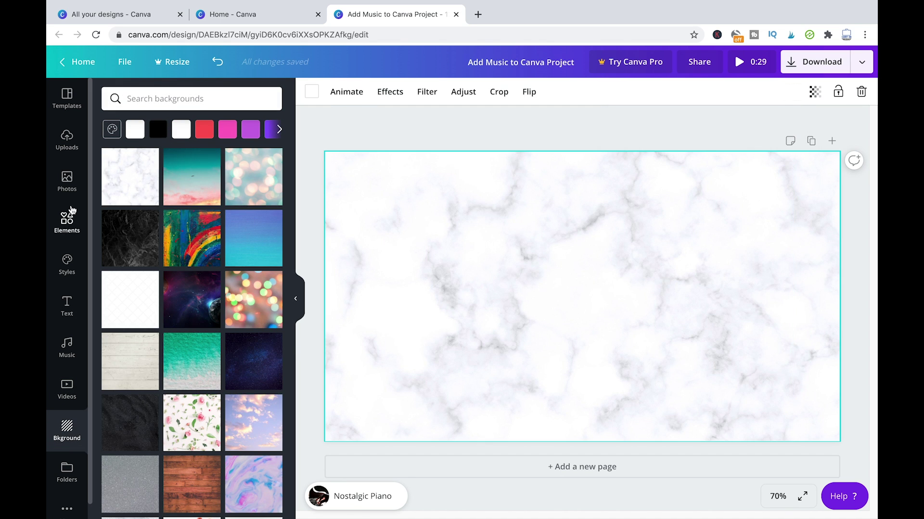
click(80, 382)
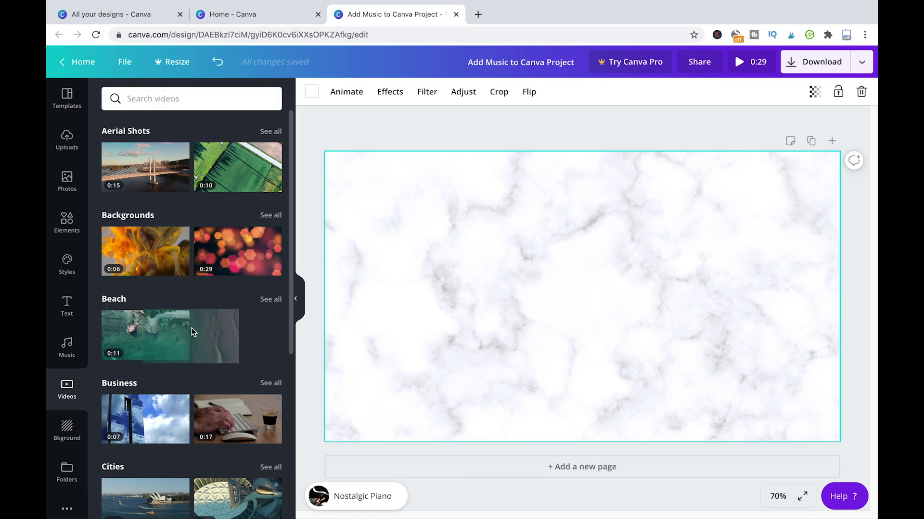
click(572, 469)
Add the Beach aerial video, shrink it, and position it above centre on page 1
drag(244, 329, 489, 240)
drag(859, 217, 718, 291)
scroll(611, 337, up, 5)
scroll(592, 423, down, 2)
drag(575, 464, 579, 132)
scroll(579, 131, up, 3)
drag(613, 274, 614, 209)
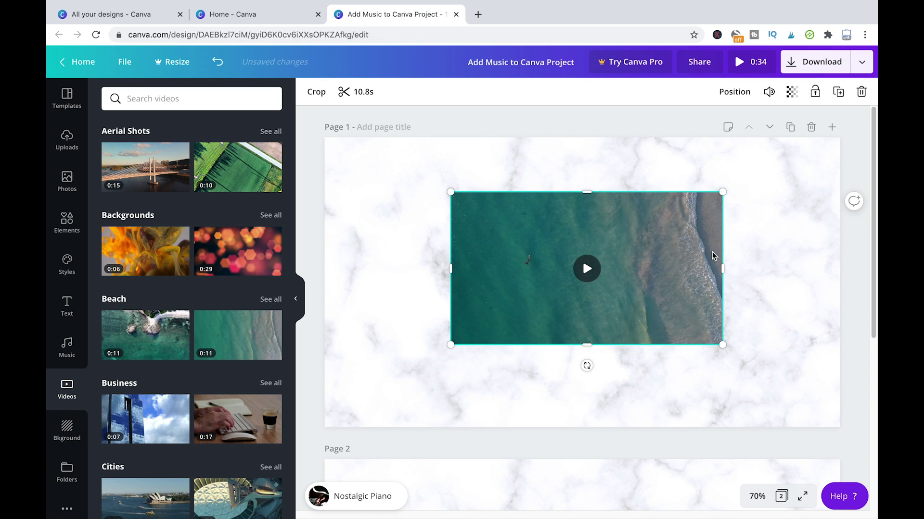
Set the beach video's transparency to 0 and deselect it
click(792, 92)
drag(757, 124, 685, 122)
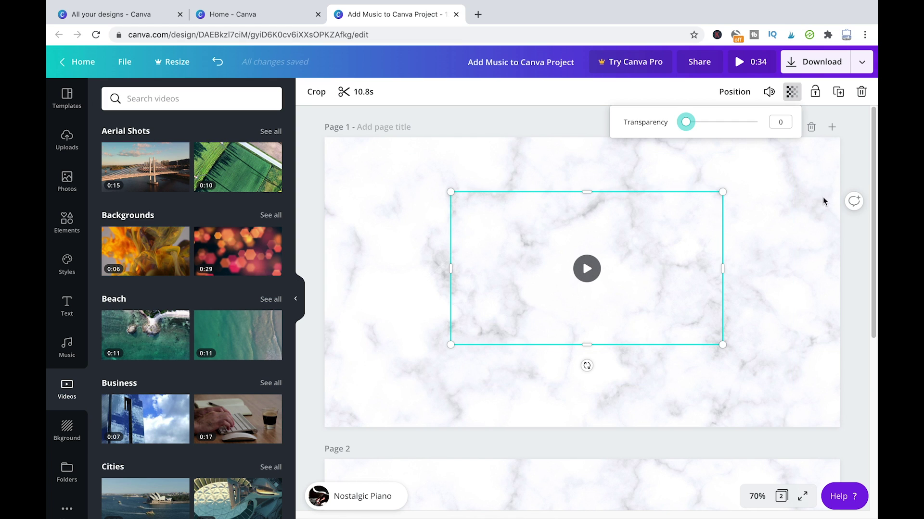
click(847, 146)
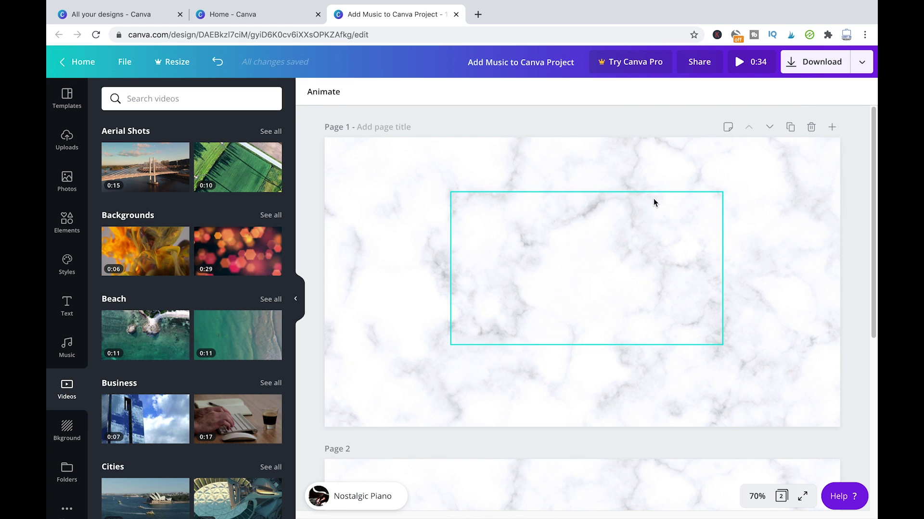